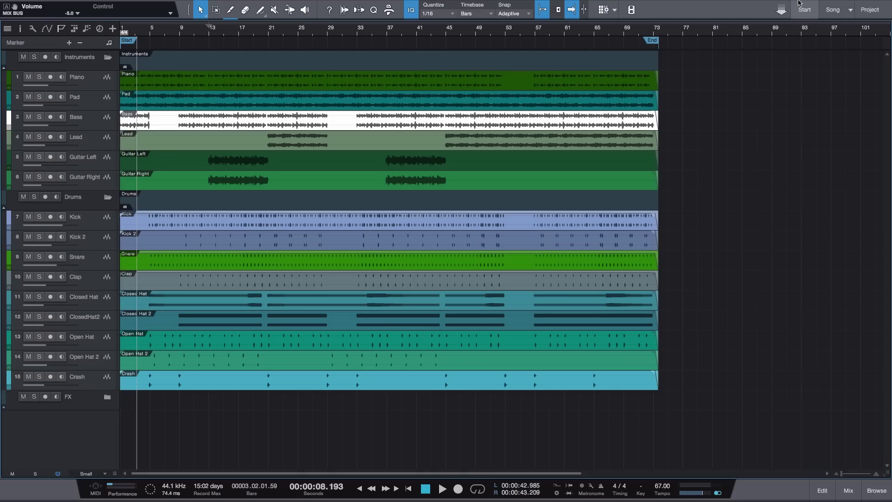
Show the Effects browser listing installed plug-ins sorted by vendor.
{"action": "left_click", "coordinate": [876, 489]}
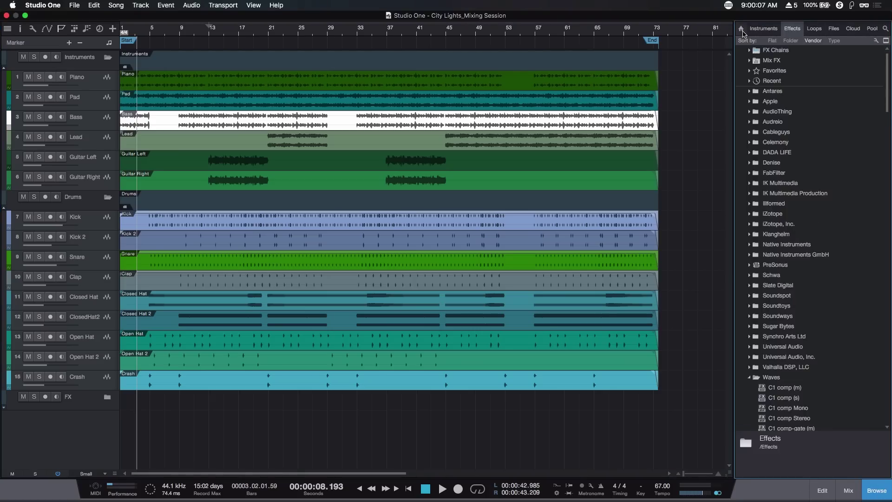
Untick AudioUnit in the Plug-In Manager's type filter, then close the manager.
{"action": "left_click", "coordinate": [740, 30]}
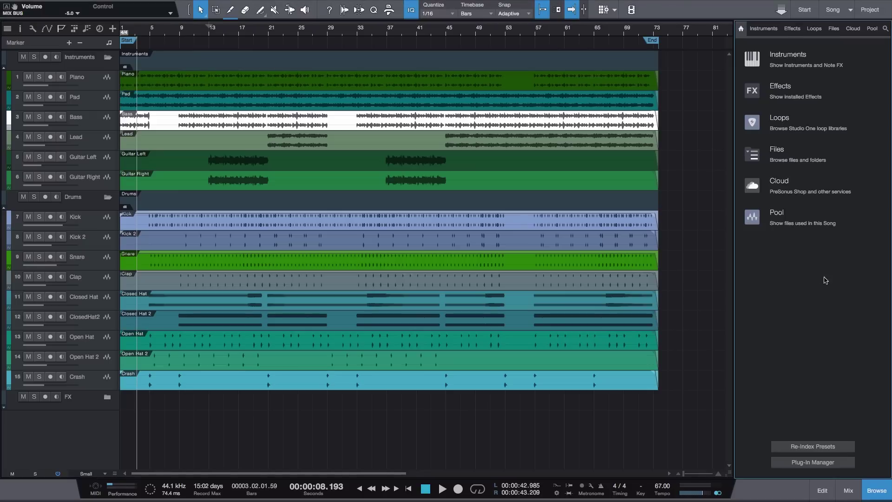
{"action": "left_click", "coordinate": [823, 463]}
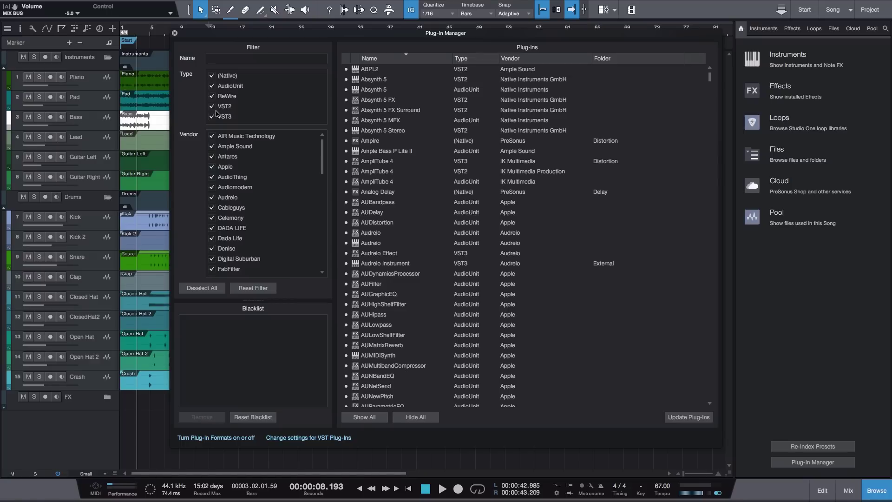
{"action": "left_click", "coordinate": [212, 87]}
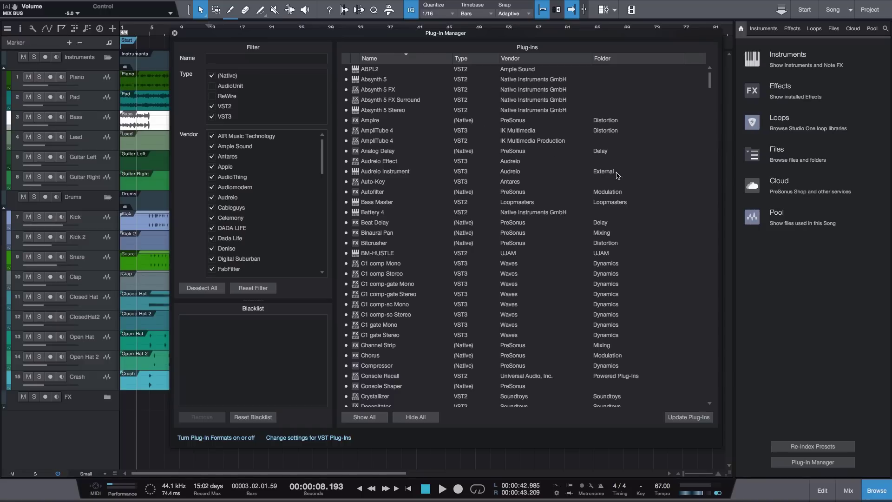
{"action": "left_click", "coordinate": [174, 32]}
In the mixer, browse Kick 2's Antares insert plug-ins, then bring the Plug-In Manager back up.
{"action": "left_click", "coordinate": [848, 490]}
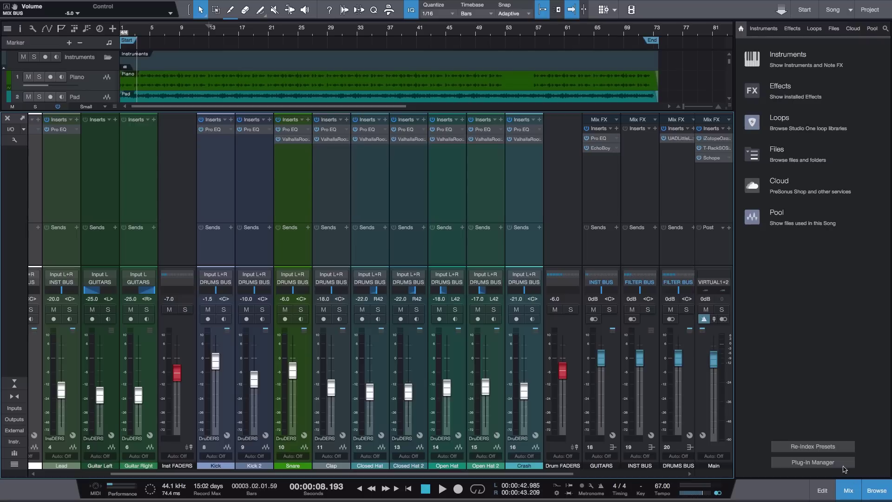
{"action": "left_click", "coordinate": [269, 120]}
{"action": "left_click", "coordinate": [287, 175]}
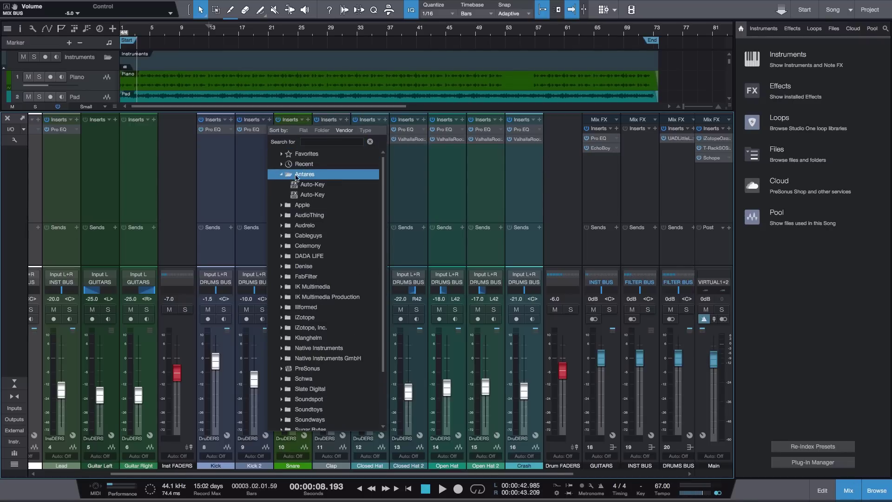
{"action": "right_click", "coordinate": [311, 199]}
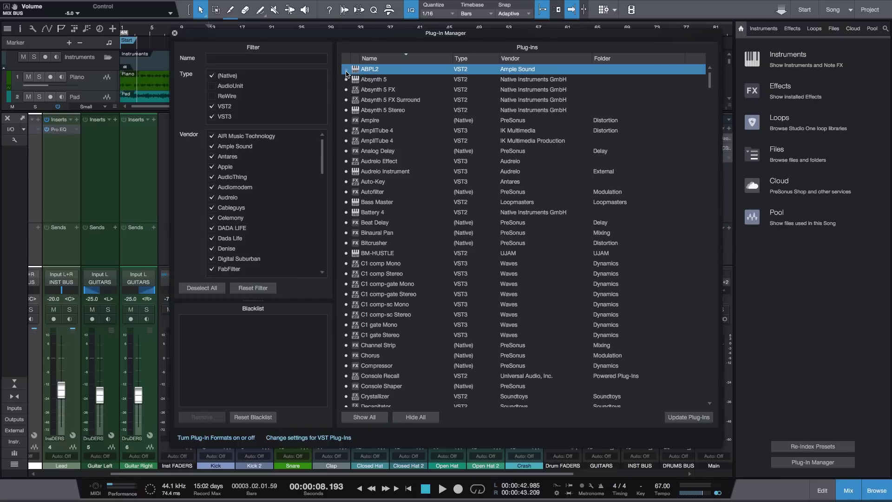
Filter the Plug-In Manager to AudioUnit only and hide all listed AudioUnit plug-ins.
{"action": "left_click", "coordinate": [368, 80]}
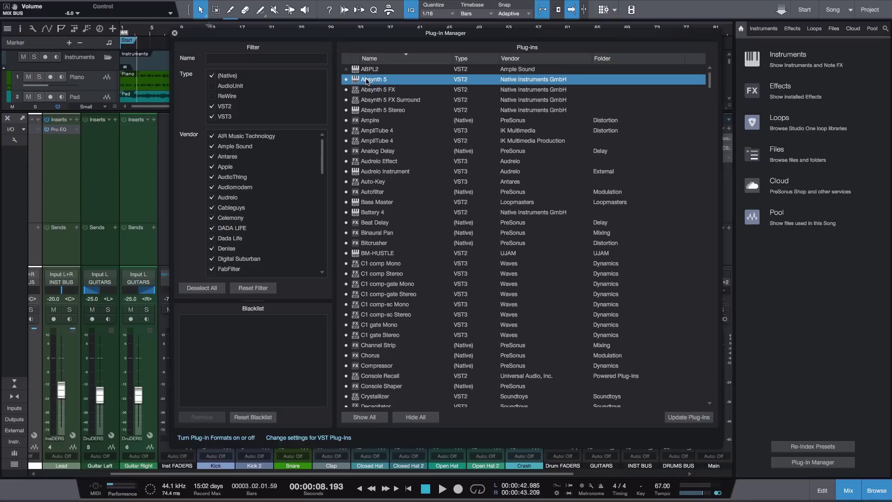
{"action": "left_click", "coordinate": [358, 69]}
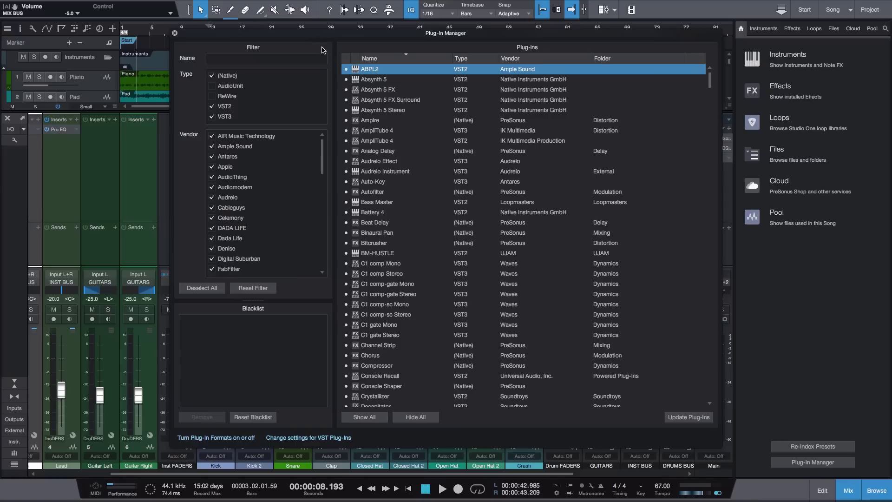
{"action": "left_click", "coordinate": [211, 76]}
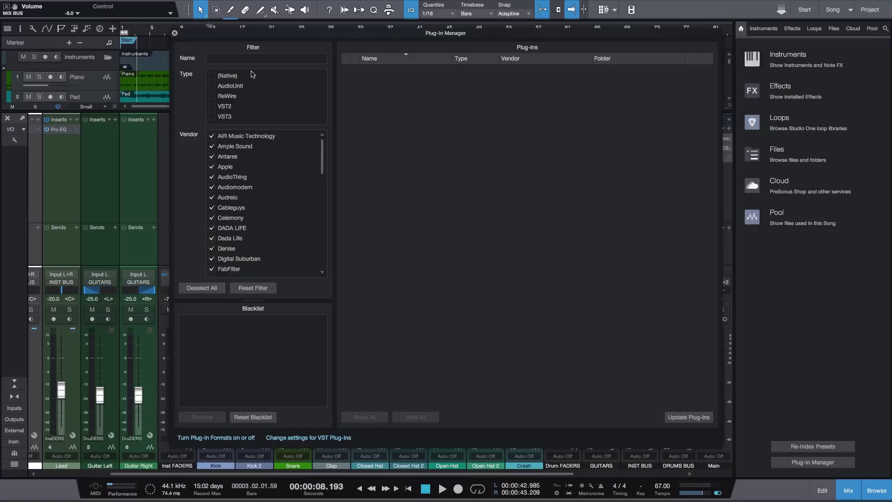
{"action": "left_click", "coordinate": [212, 86]}
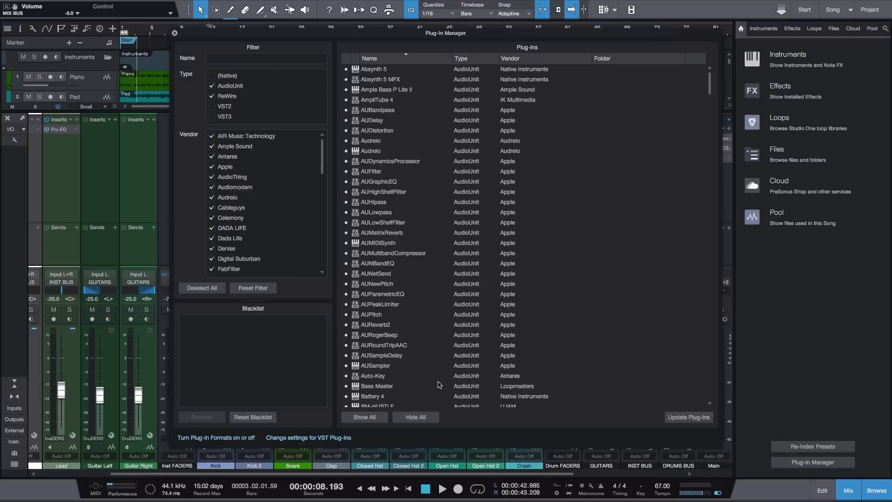
{"action": "left_click", "coordinate": [425, 417]}
Close the Plug-In Manager and confirm Kick 2's Antares insert folder shows one Auto-Key.
{"action": "left_click", "coordinate": [175, 33]}
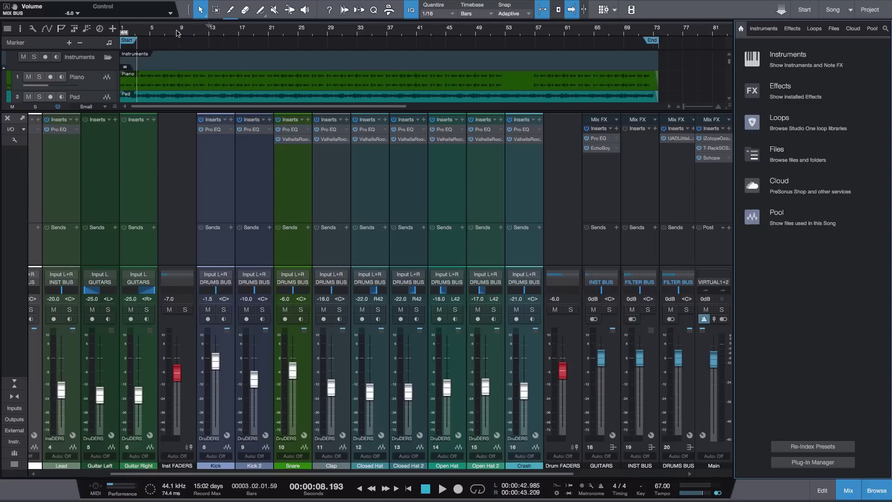
{"action": "left_click", "coordinate": [269, 119]}
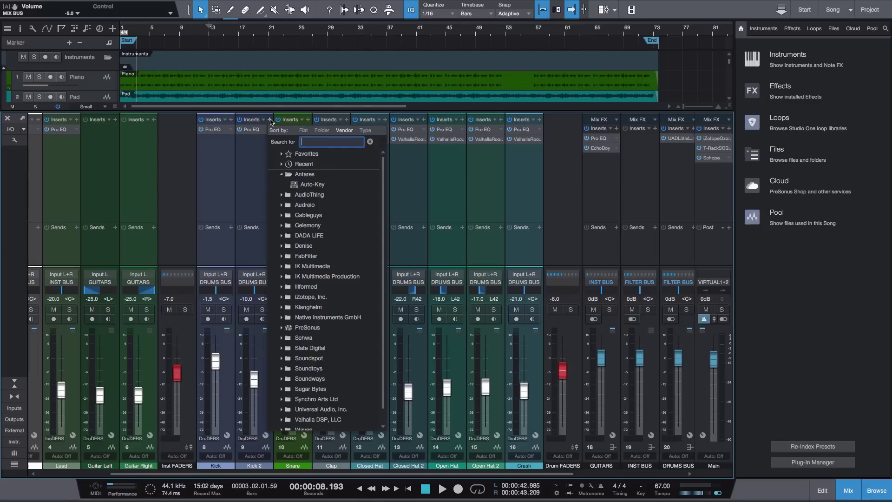
{"action": "left_click", "coordinate": [303, 174]}
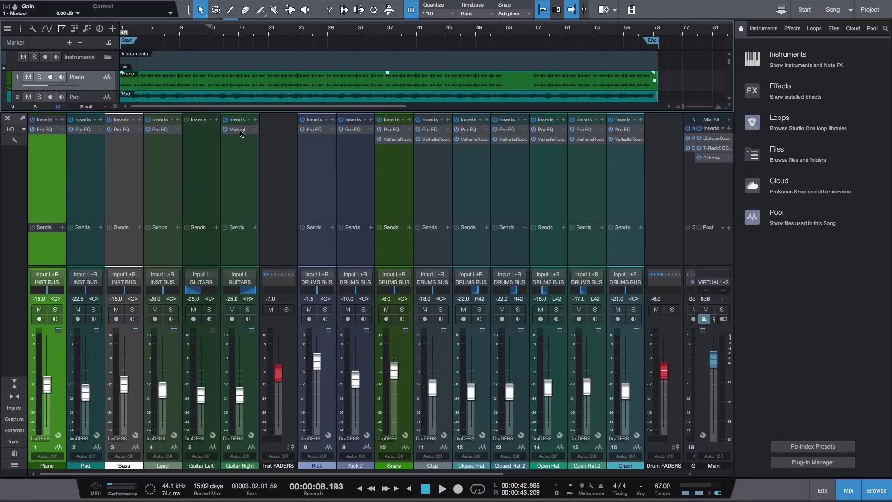
Set Guitar Right's Mixtool gain to -1.92 dB and raise the Piano event's gain about 2.9 dB.
{"action": "left_click", "coordinate": [241, 132]}
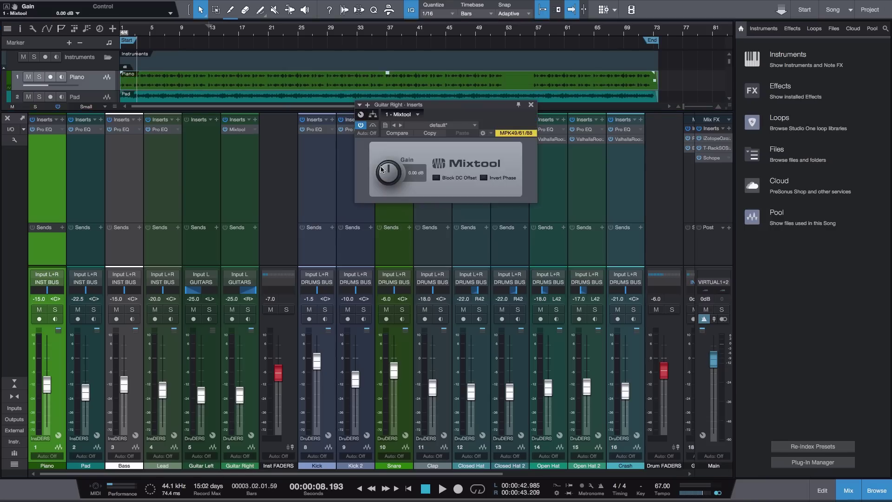
{"action": "left_click_drag", "start_coordinate": [381, 169], "coordinate": [381, 176]}
{"action": "left_click", "coordinate": [531, 105]}
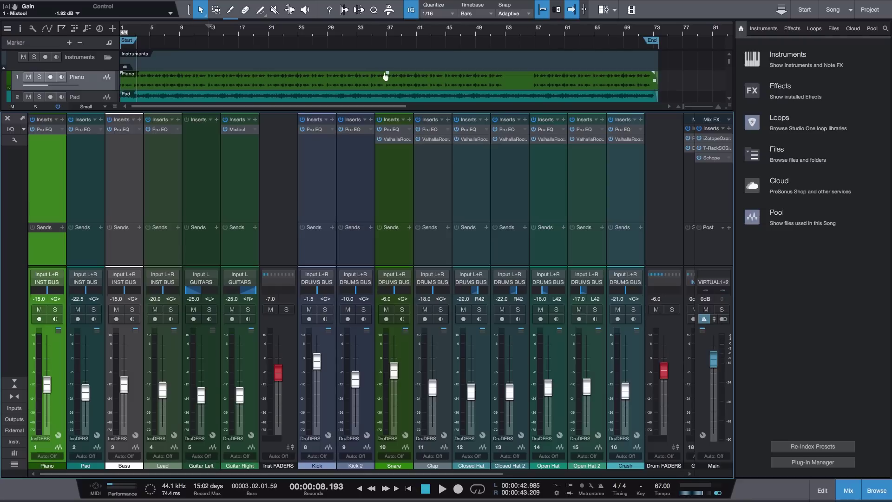
{"action": "left_click_drag", "start_coordinate": [388, 78], "coordinate": [390, 77]}
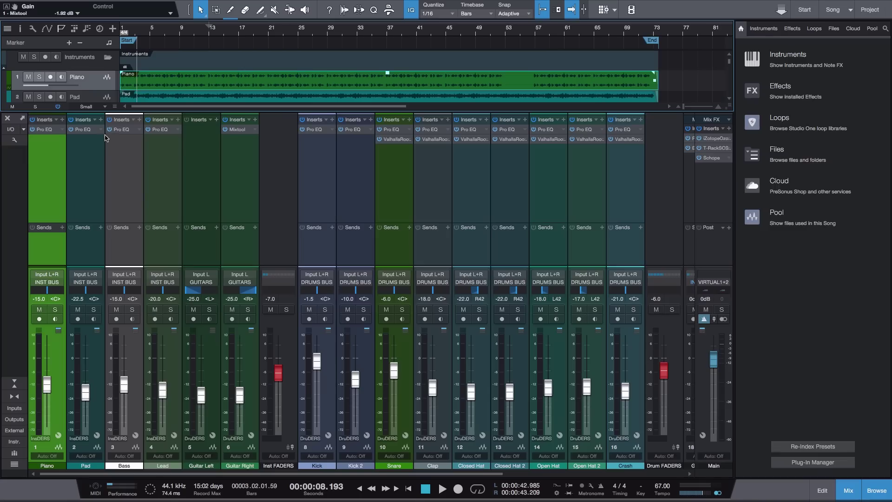
Enable Input controls in the console display options for all mixer channels.
{"action": "left_click", "coordinate": [14, 141]}
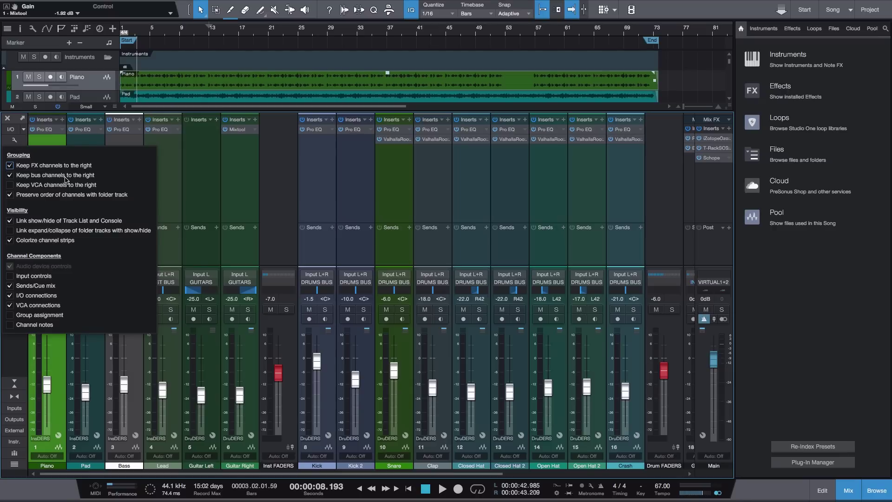
{"action": "left_click", "coordinate": [9, 276]}
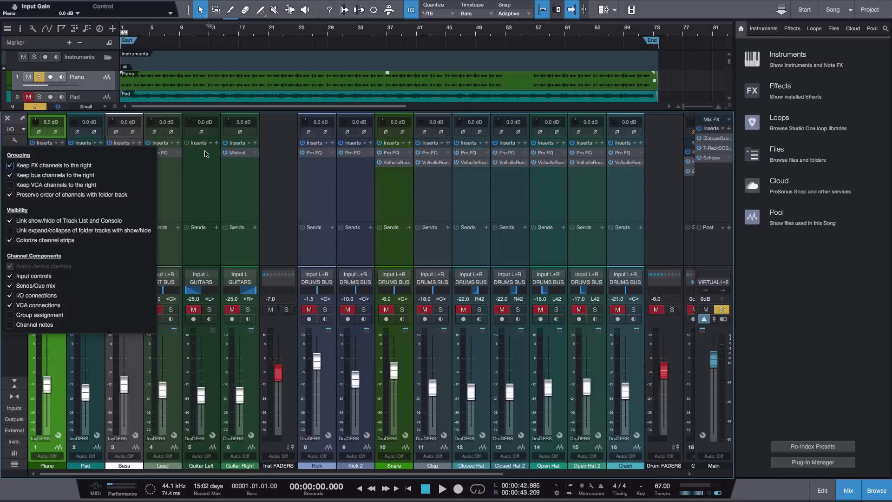
{"action": "left_click", "coordinate": [209, 166]}
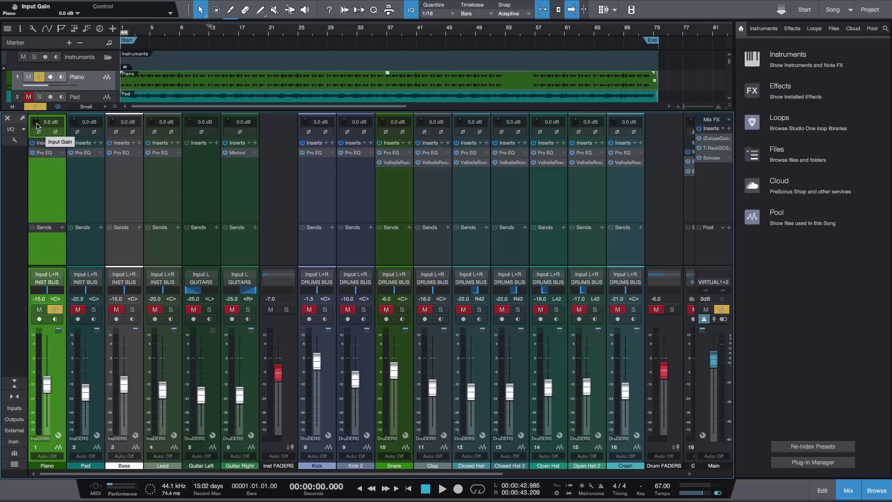
Test the Piano channel's input gain during playback, turning it down to -12.7 dB.
{"action": "key", "text": "space"}
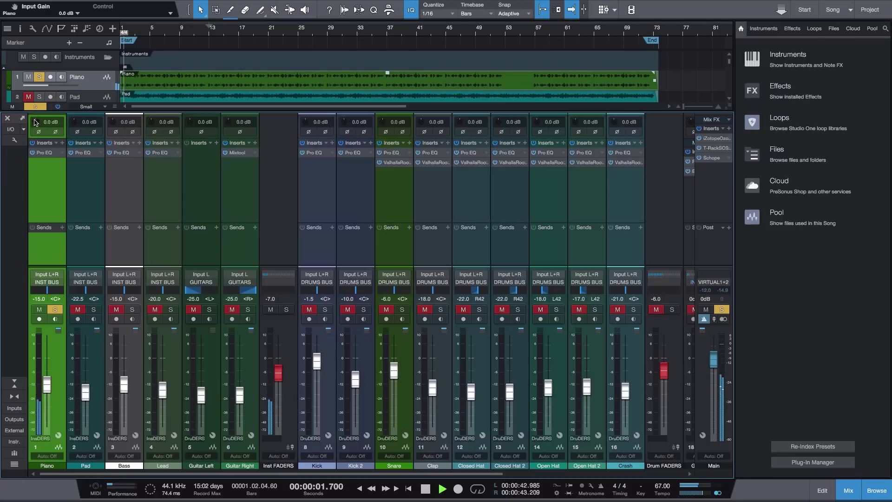
{"action": "mouse_move", "coordinate": [34, 121]}
{"action": "left_mouse_down"}
{"action": "mouse_move", "coordinate": [29, 139]}
{"action": "mouse_move", "coordinate": [44, 107]}
{"action": "left_mouse_up"}
{"action": "key", "text": "space"}
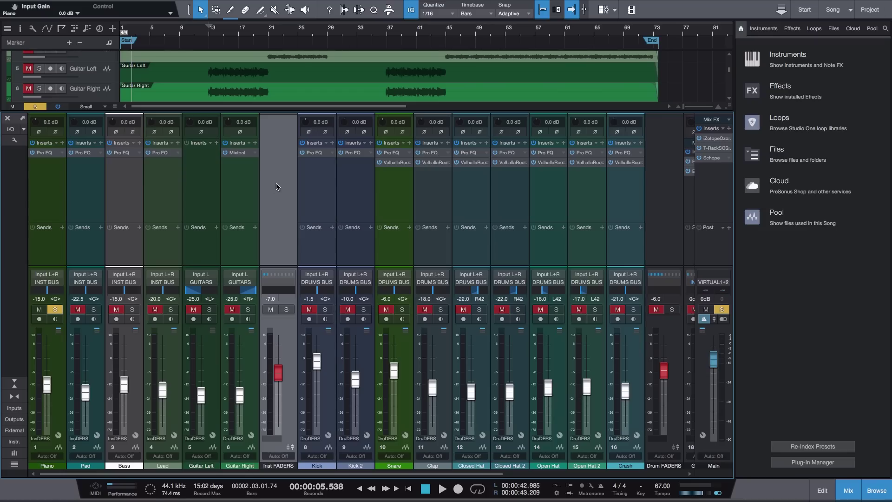
Group Guitar Left and Guitar Right as 'Guitars' and open its options in the Group panel.
{"action": "left_click", "coordinate": [206, 184]}
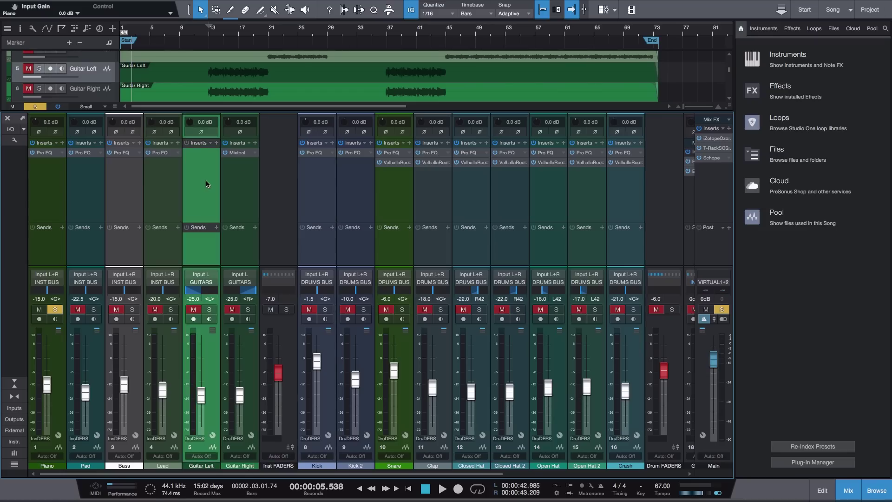
{"action": "left_click", "coordinate": [241, 185], "text": "shift"}
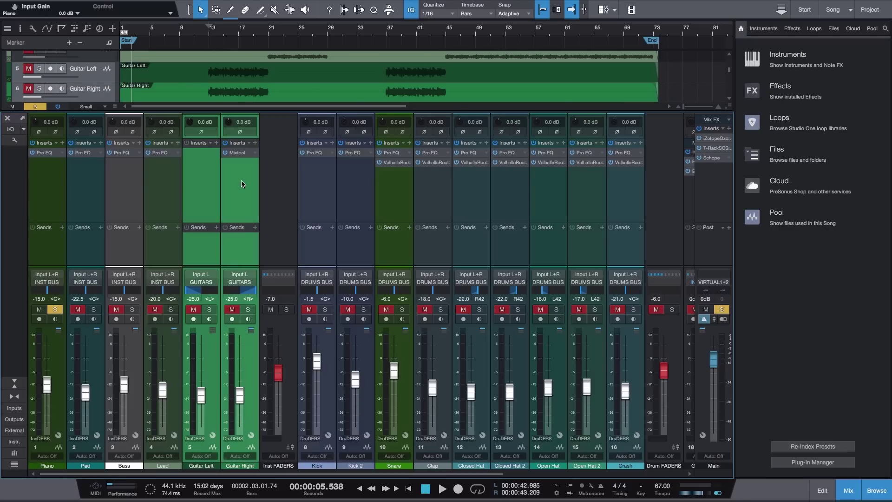
{"action": "right_click", "coordinate": [238, 180]}
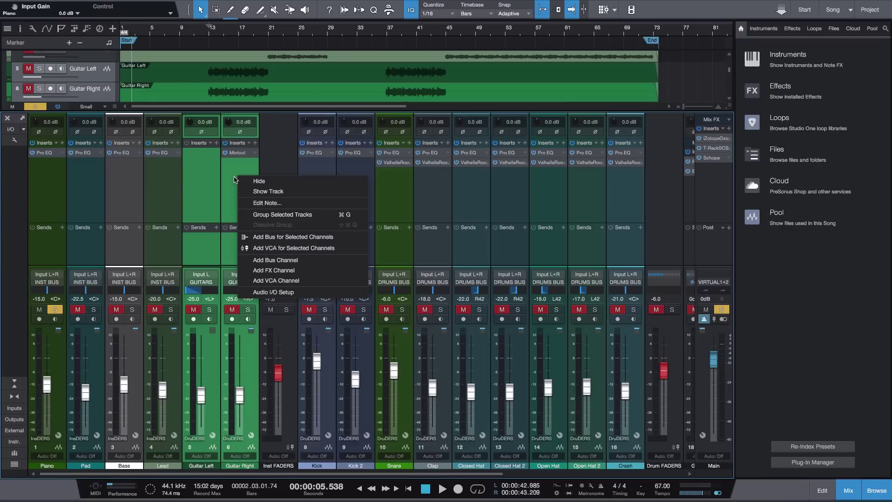
{"action": "left_click", "coordinate": [283, 215]}
{"action": "key", "text": "Right"}
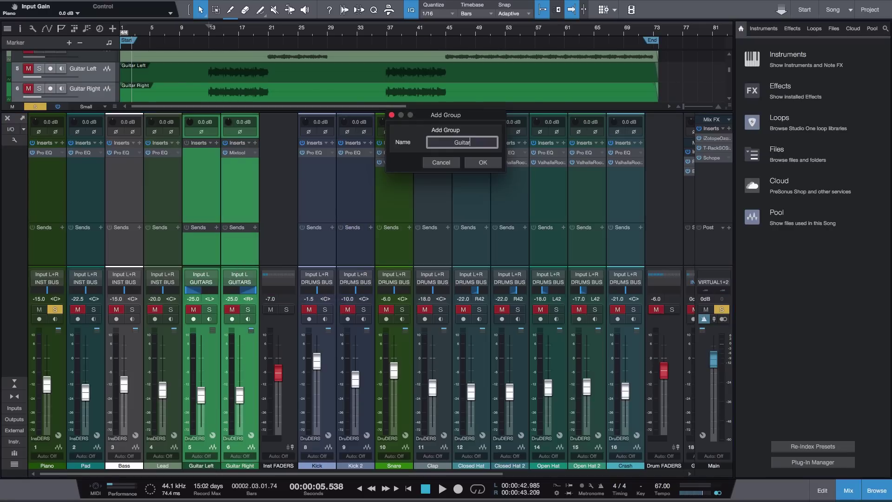
{"action": "type", "text": "s"}
{"action": "key", "text": "Return"}
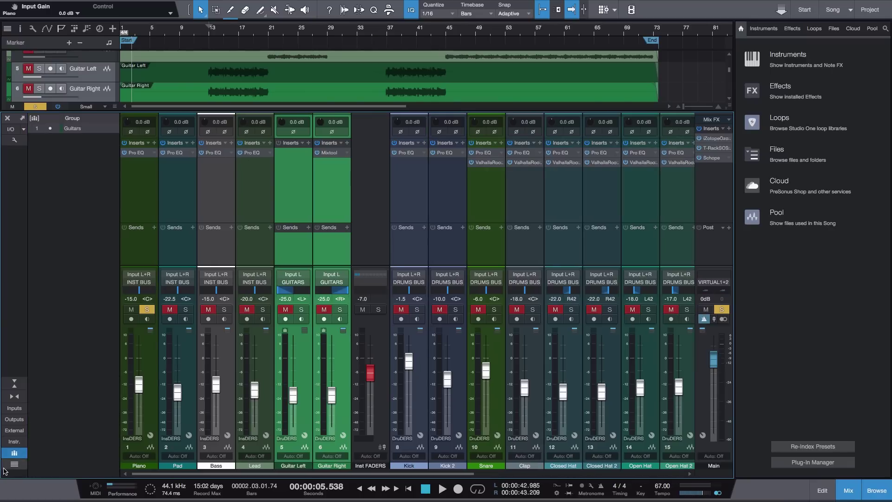
{"action": "left_click", "coordinate": [18, 455]}
{"action": "right_click", "coordinate": [91, 133]}
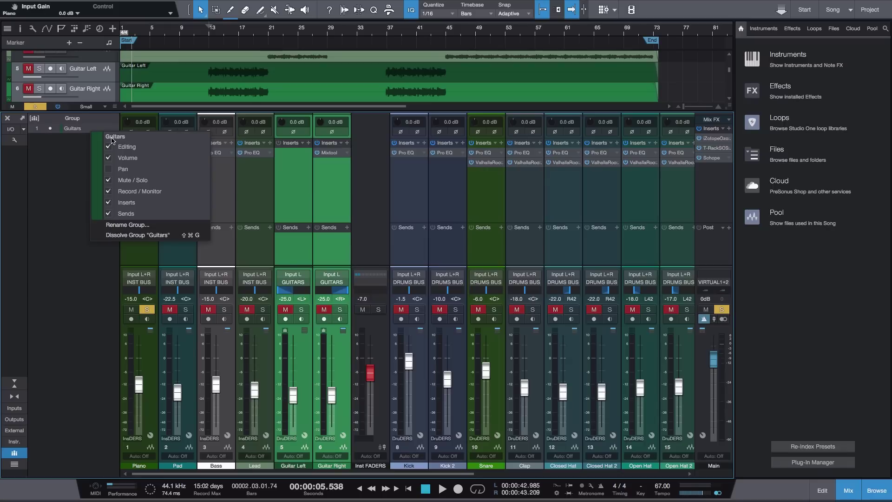
Stop the Guitars group sharing Mute/Solo and Inserts.
{"action": "left_click", "coordinate": [109, 181]}
{"action": "left_click", "coordinate": [108, 203]}
{"action": "left_click", "coordinate": [86, 162]}
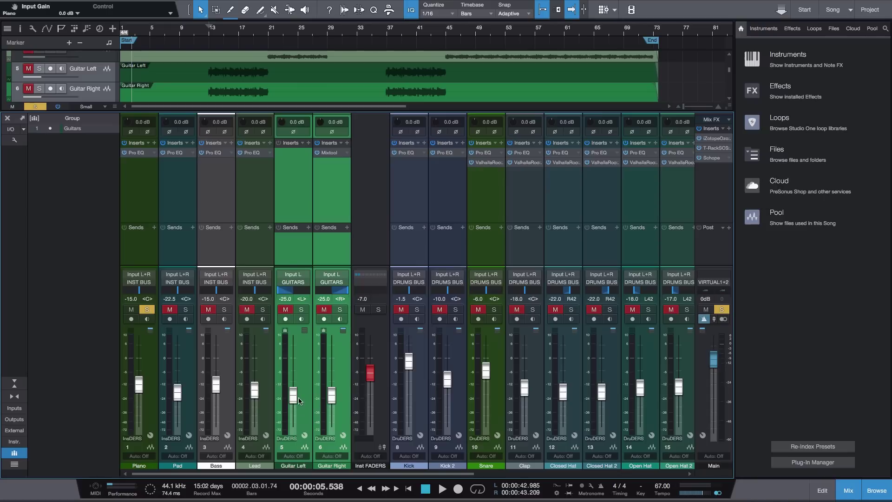
Test the linked guitar faders, then undo so both return to -25.0 dB.
{"action": "left_click_drag", "start_coordinate": [294, 398], "coordinate": [297, 395]}
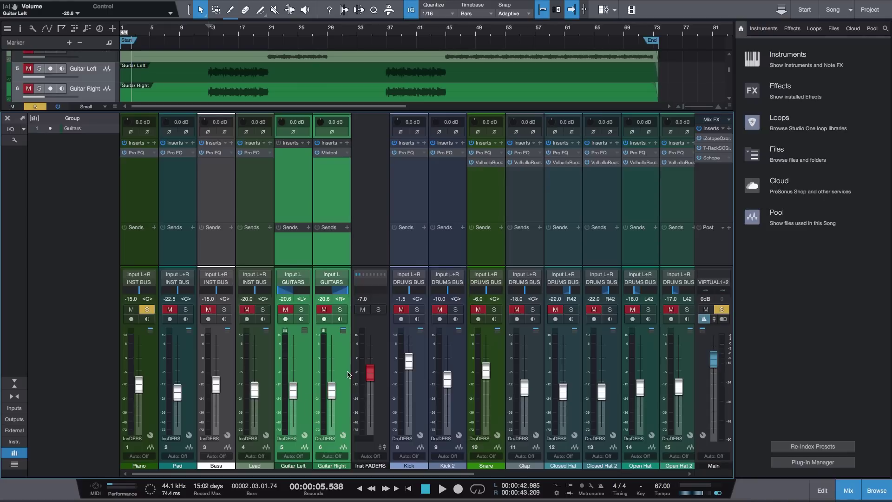
{"action": "left_click", "coordinate": [214, 73]}
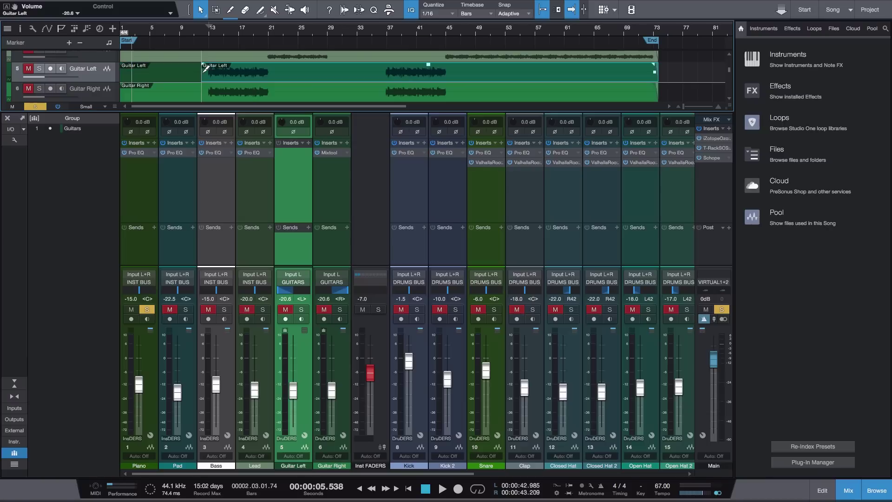
{"action": "key", "text": "ctrl+z"}
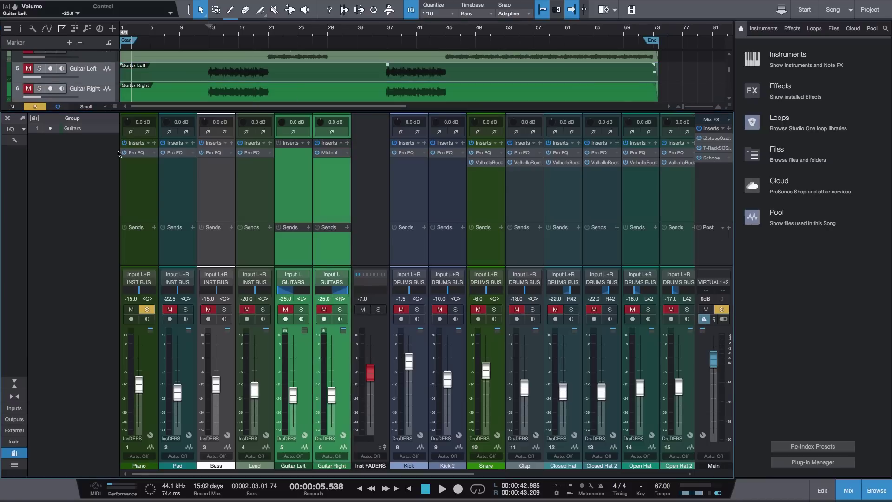
{"action": "right_click", "coordinate": [98, 133]}
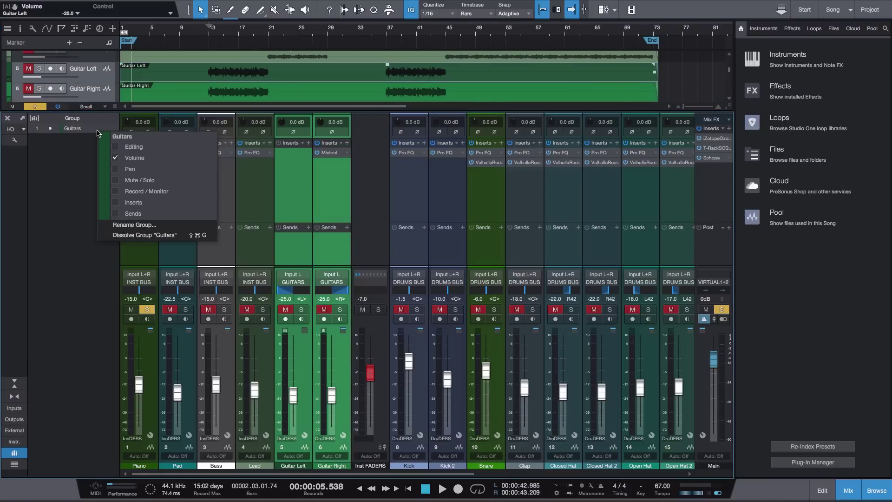
Link editing in the Guitars group, then select and drag both guitar events later together.
{"action": "left_click", "coordinate": [116, 158]}
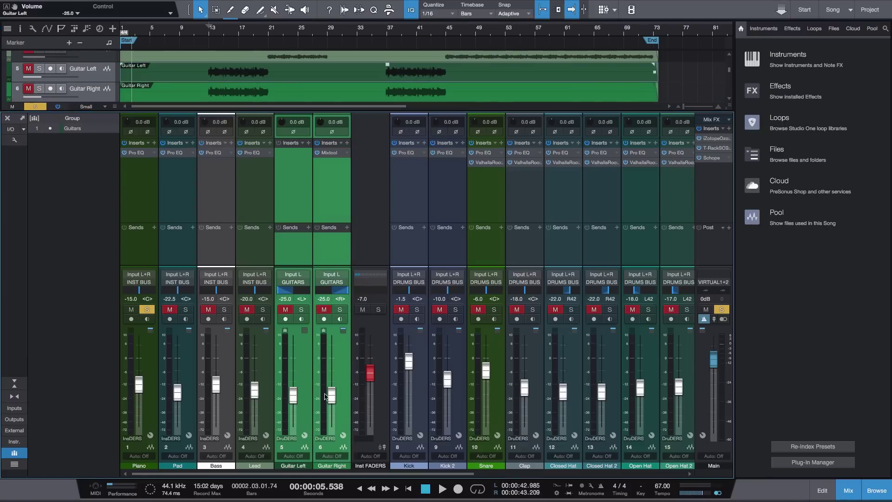
{"action": "left_click_drag", "start_coordinate": [289, 396], "coordinate": [292, 390]}
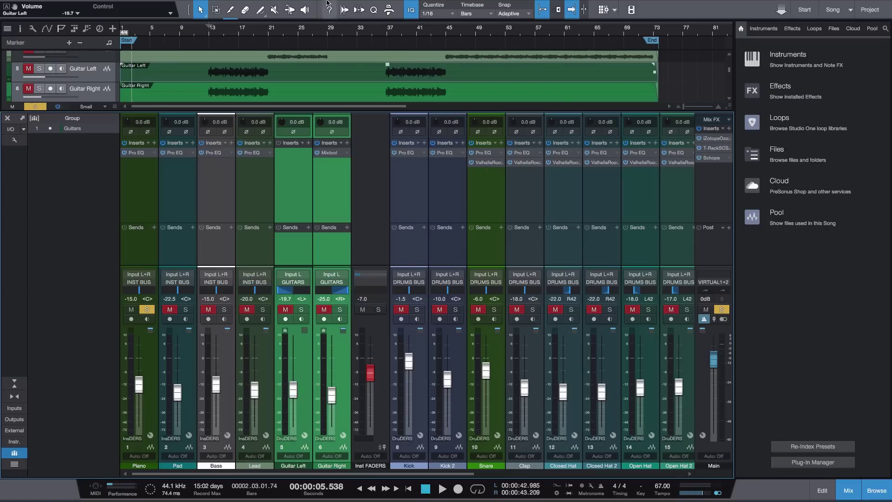
{"action": "left_click", "coordinate": [213, 87]}
{"action": "left_click_drag", "start_coordinate": [181, 73], "coordinate": [271, 74]}
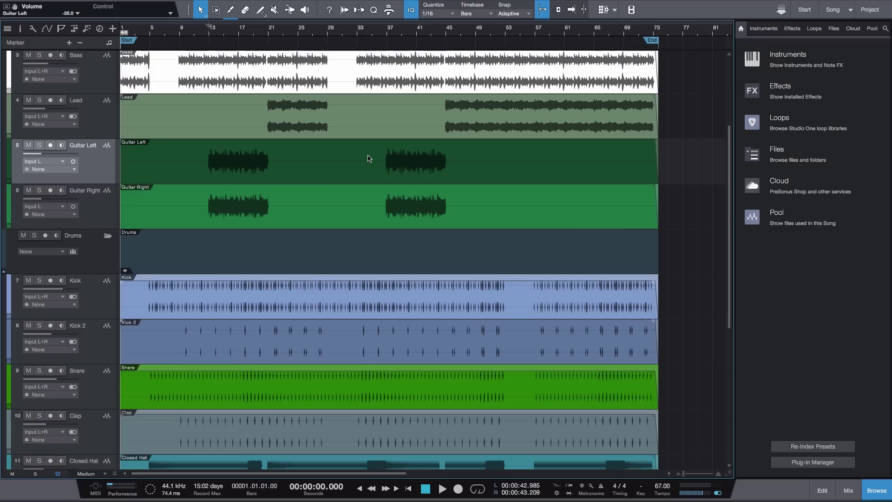
Turn on Time Lock for the Guitar Left event via Event > Toggle Time Lock.
{"action": "left_click", "coordinate": [340, 170]}
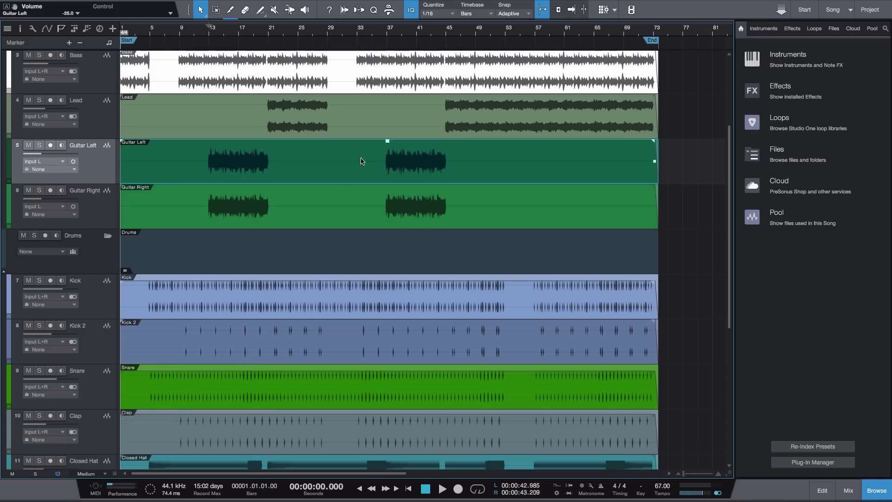
{"action": "right_click", "coordinate": [359, 160]}
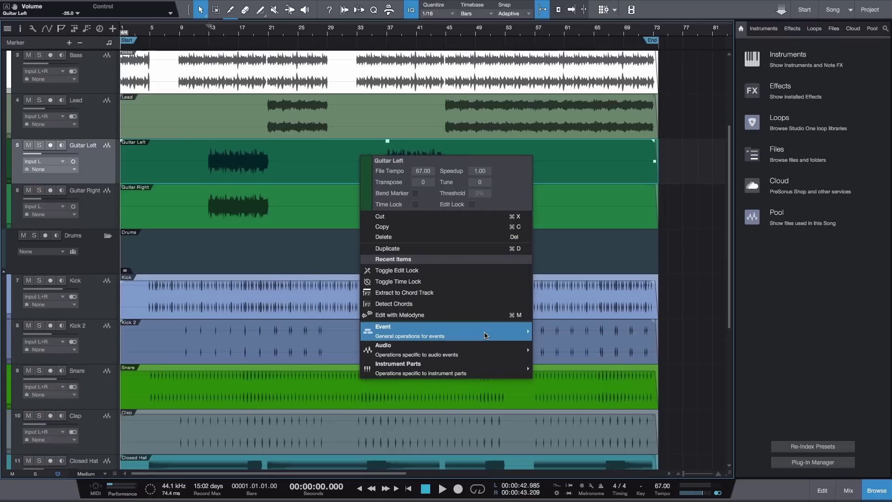
{"action": "mouse_move", "coordinate": [512, 340]}
{"action": "left_click", "coordinate": [570, 268]}
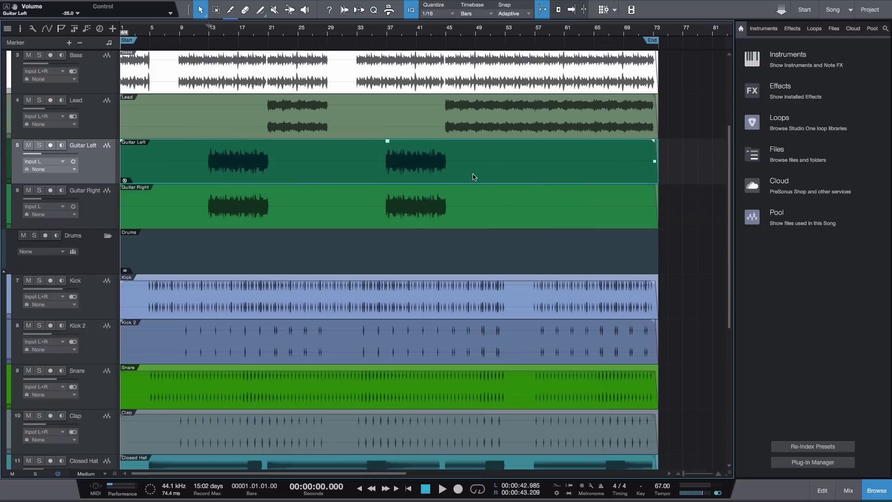
Test moving and trimming the time-locked Guitar Left event, then undo the trims.
{"action": "left_click_drag", "start_coordinate": [365, 171], "coordinate": [486, 168]}
{"action": "left_click_drag", "start_coordinate": [125, 164], "coordinate": [187, 163]}
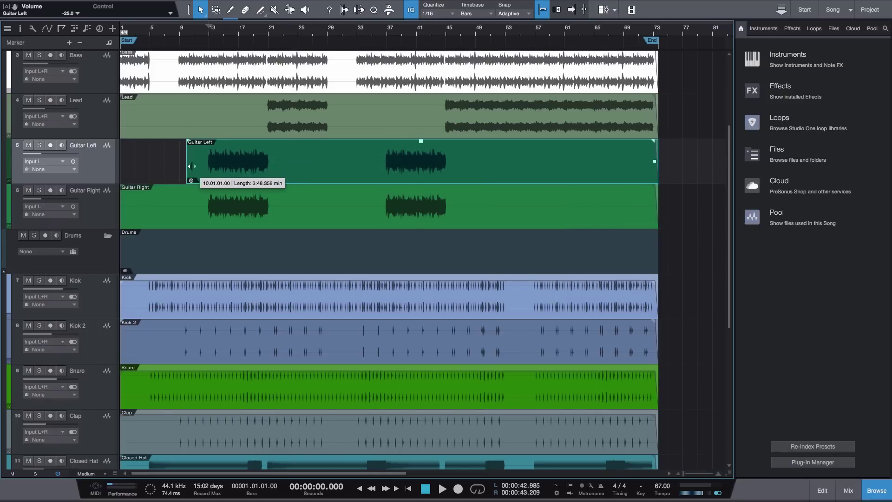
{"action": "left_click_drag", "start_coordinate": [656, 154], "coordinate": [514, 147]}
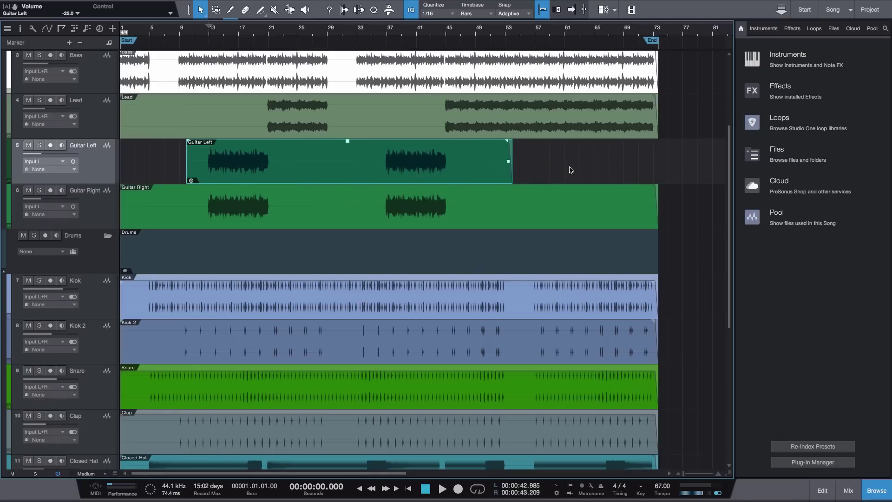
{"action": "key", "text": "ctrl+z"}
{"action": "key", "text": "ctrl+z"}
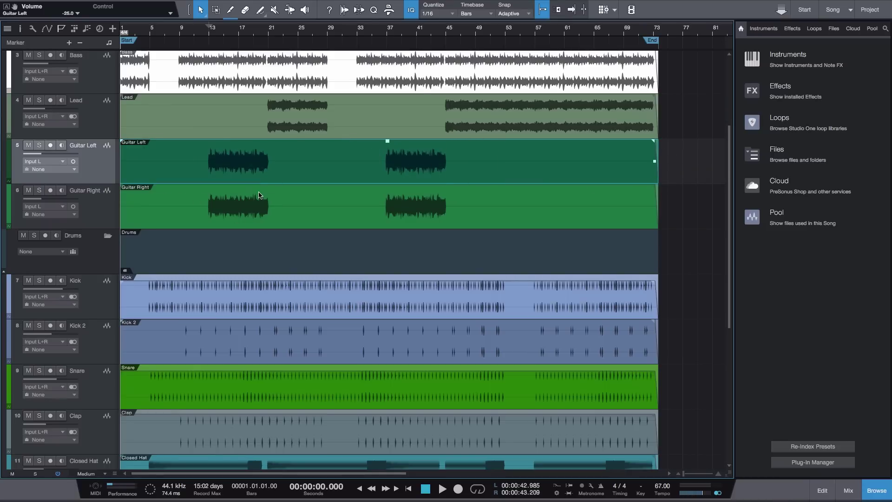
Turn on Edit Lock for the Guitar Left event and test dragging it.
{"action": "right_click", "coordinate": [274, 157]}
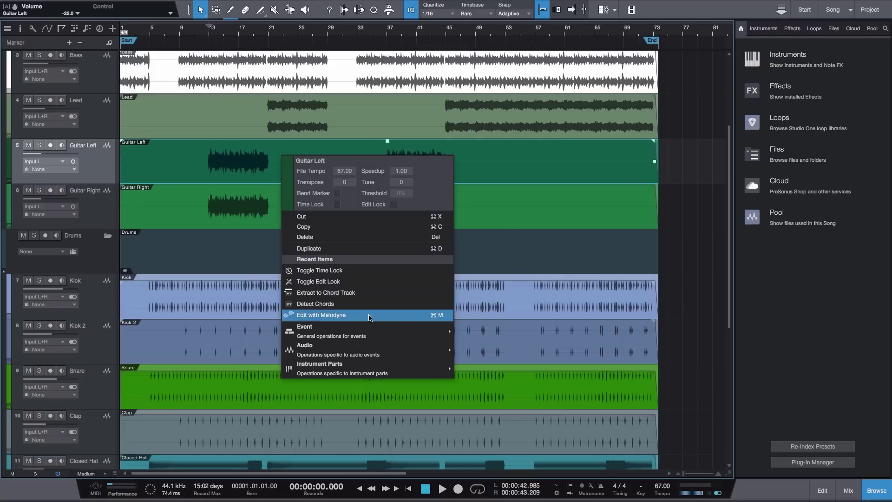
{"action": "mouse_move", "coordinate": [374, 330]}
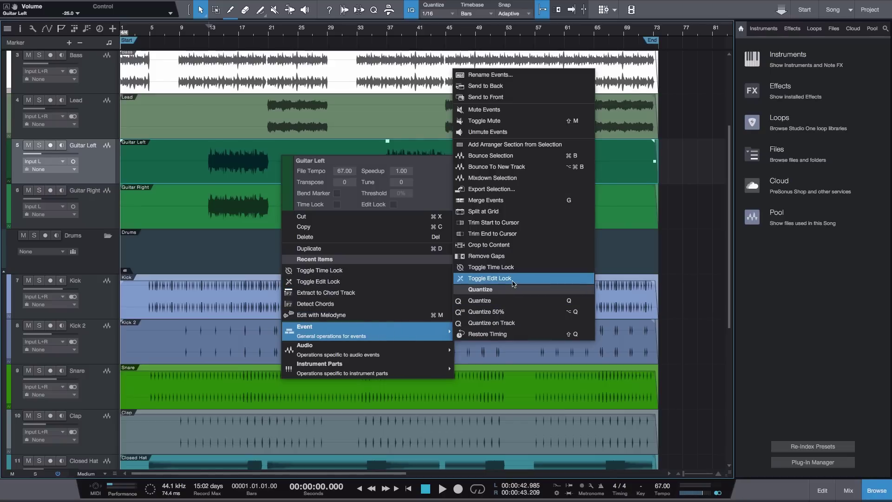
{"action": "left_click", "coordinate": [490, 277]}
{"action": "left_click_drag", "start_coordinate": [308, 173], "coordinate": [507, 166]}
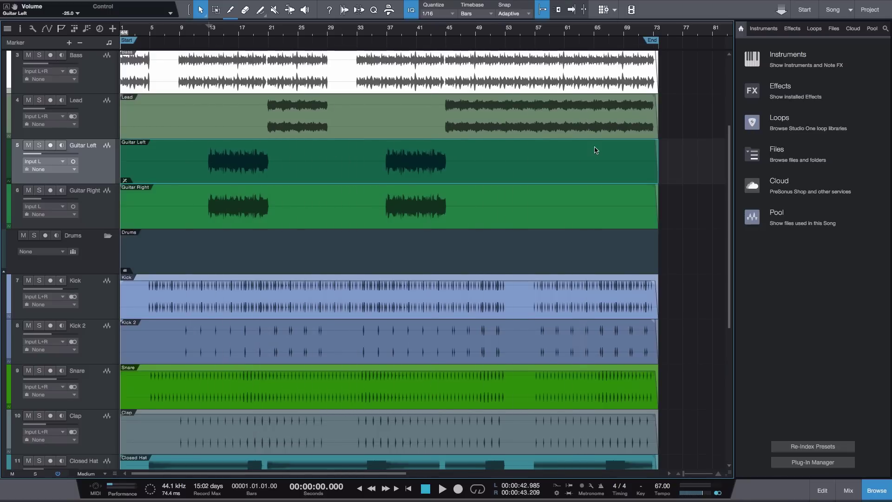
Toggle Time Lock on the Guitar Left event and confirm it can't be moved.
{"action": "right_click", "coordinate": [497, 166]}
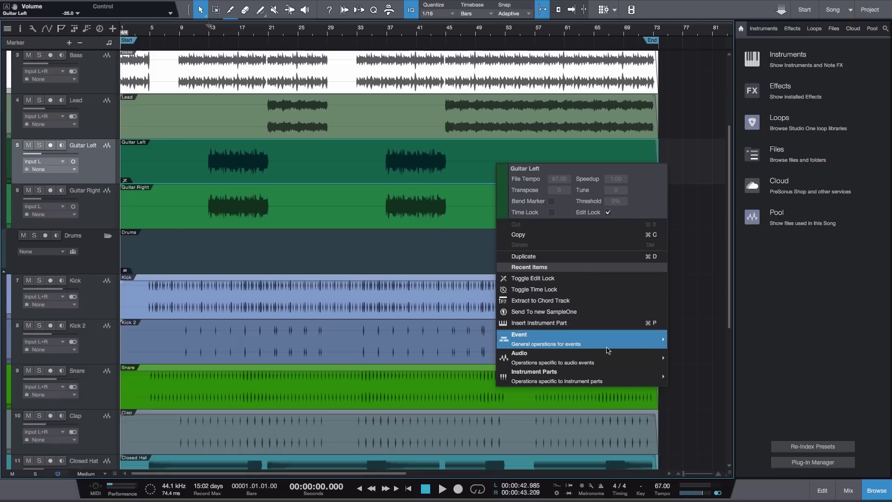
{"action": "mouse_move", "coordinate": [606, 344]}
{"action": "left_click", "coordinate": [692, 349]}
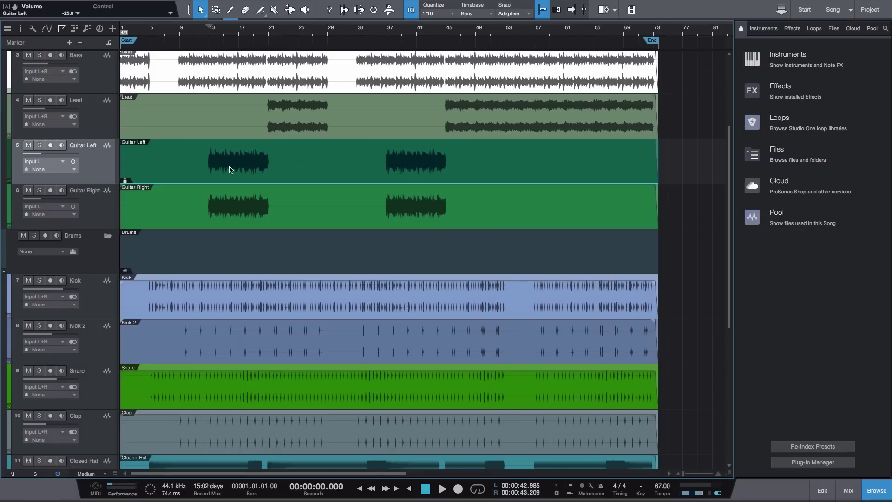
{"action": "left_click_drag", "start_coordinate": [448, 159], "coordinate": [335, 155]}
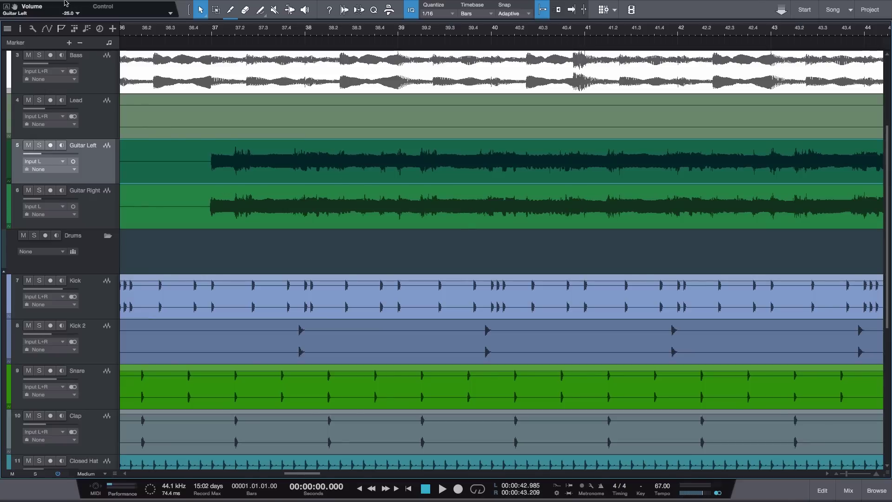
Open the Studio One menu to get to the Preferences.
{"action": "left_click", "coordinate": [51, 2]}
Enable 'Draw smooth waveforms' in Advanced > Editing preferences and apply it.
{"action": "left_click", "coordinate": [40, 28]}
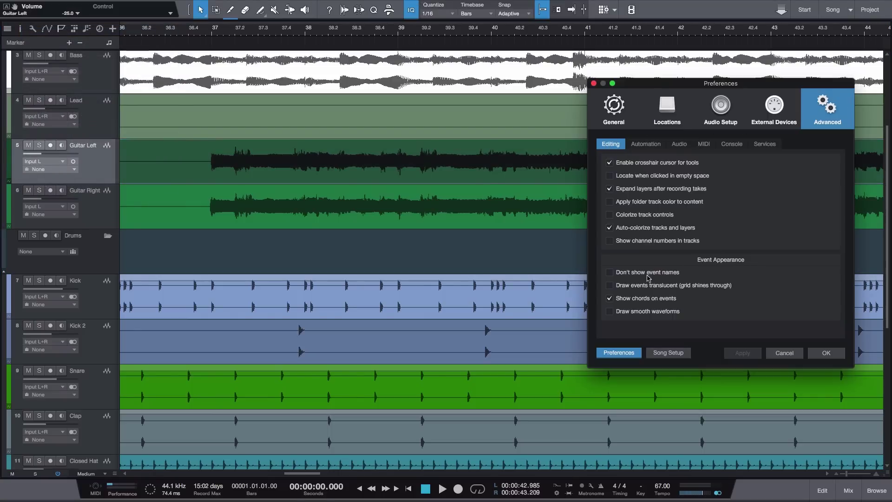
{"action": "left_click", "coordinate": [609, 312]}
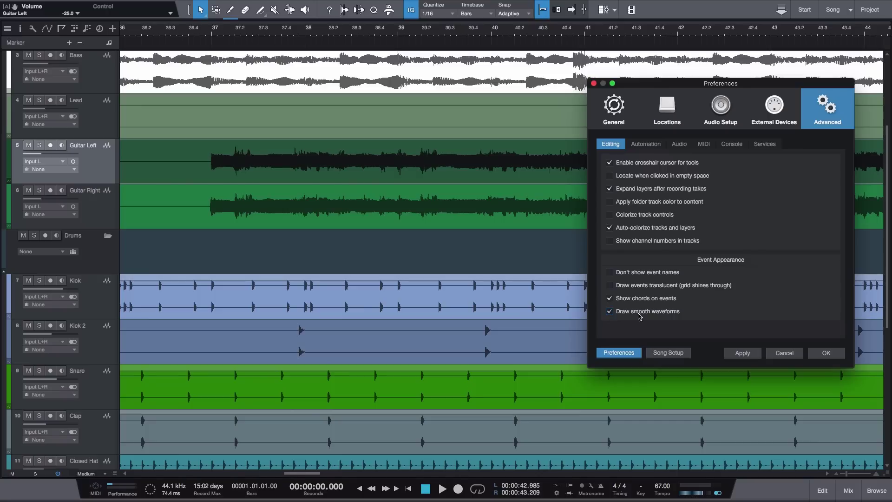
{"action": "left_click", "coordinate": [741, 354]}
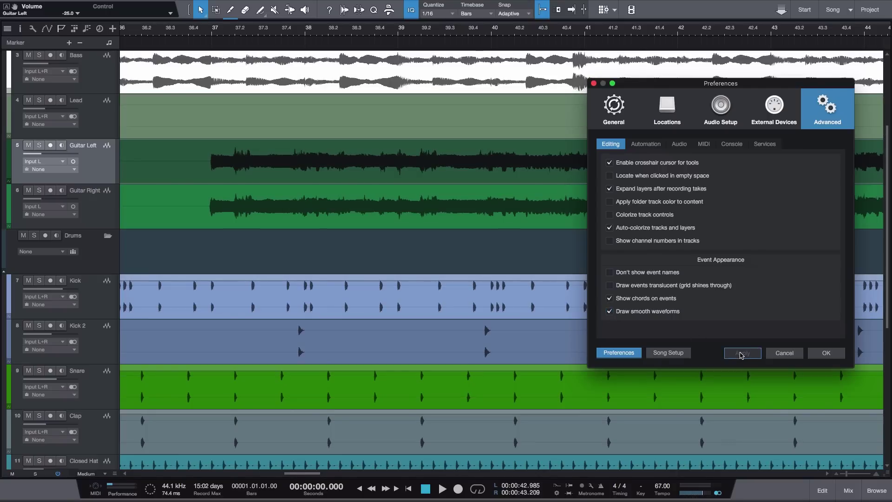